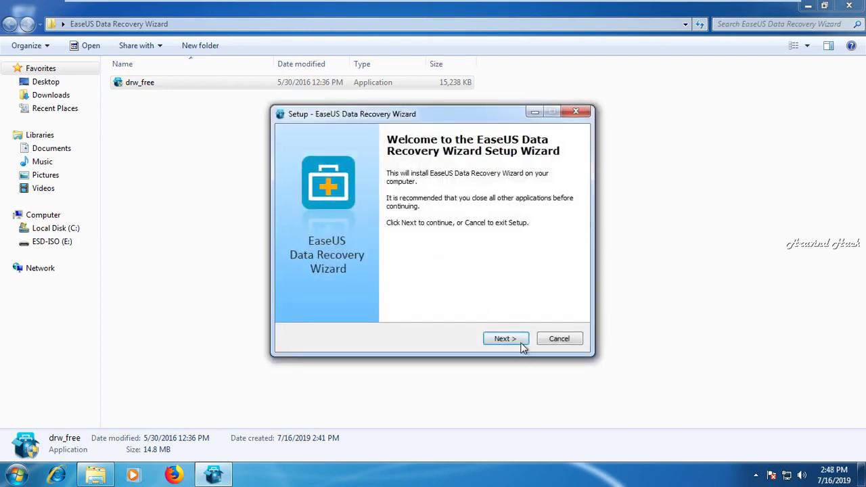
# Install EaseUS Data Recovery Wizard into the default destination folder.
pyautogui.click(519, 342)
pyautogui.click(520, 342)
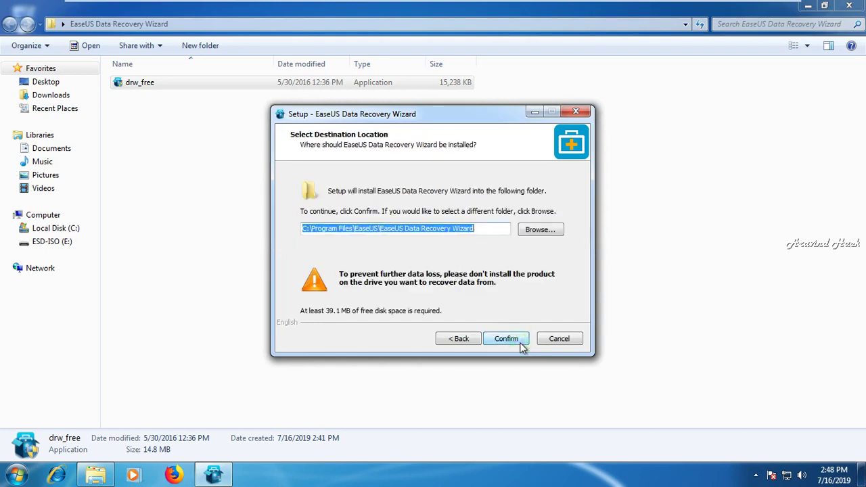
pyautogui.click(521, 345)
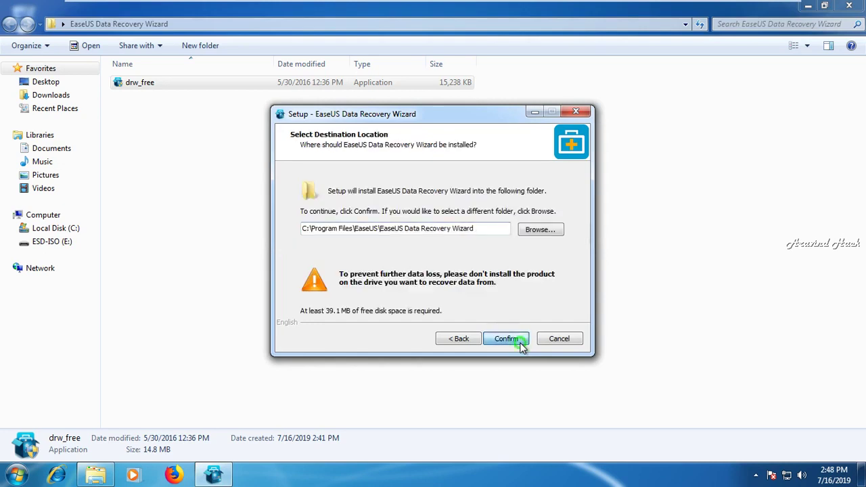
pyautogui.click(521, 345)
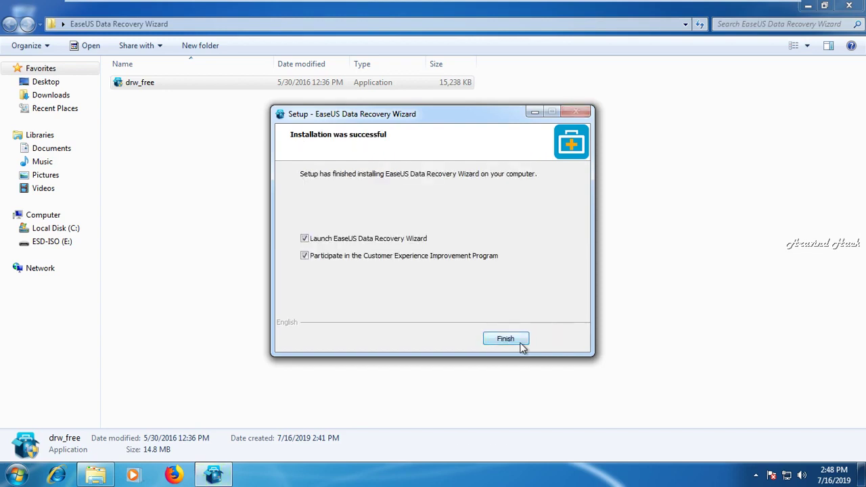
# Finish setup without joining the Customer Experience Improvement Program, launch the recovery wizard and decline the update.
pyautogui.click(446, 256)
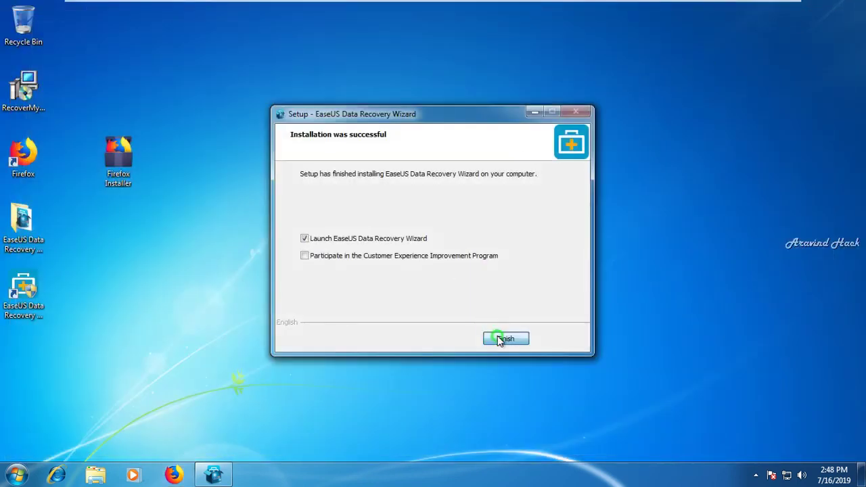
pyautogui.rightClick(687, 248)
pyautogui.click(709, 284)
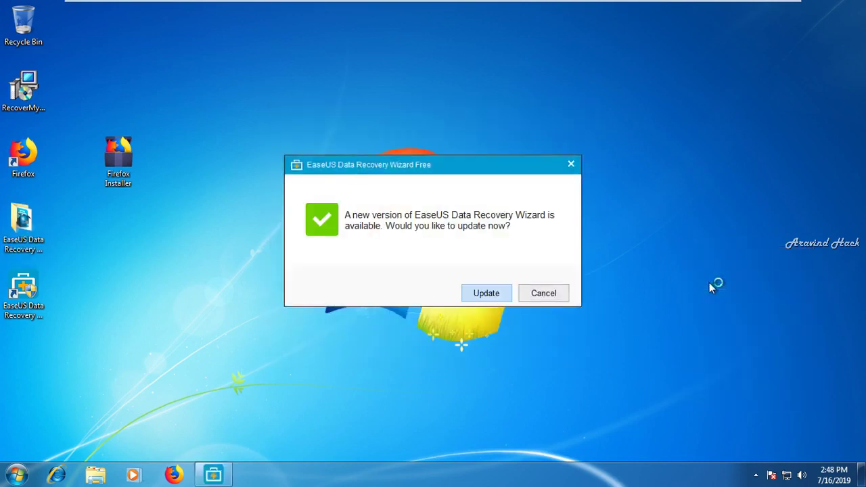
pyautogui.click(543, 293)
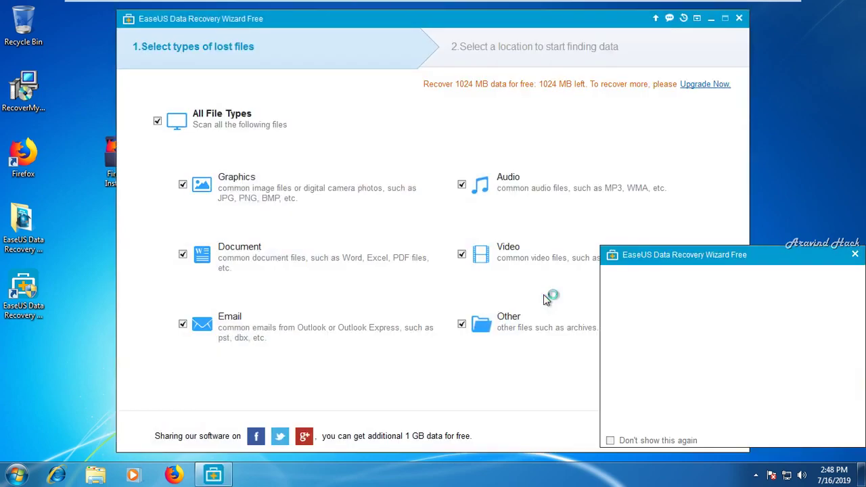
# Exclude Graphics, Audio, Email, Other and Video from the lost file types, leaving only Document selected.
pyautogui.click(182, 186)
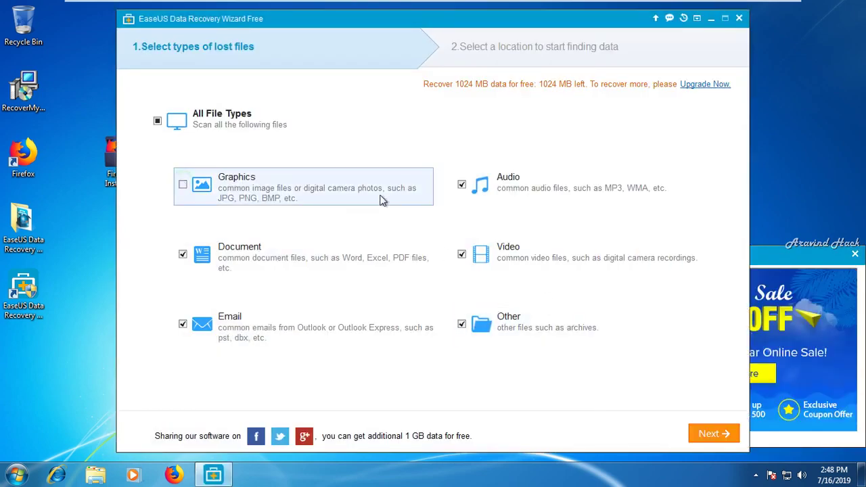
pyautogui.click(461, 185)
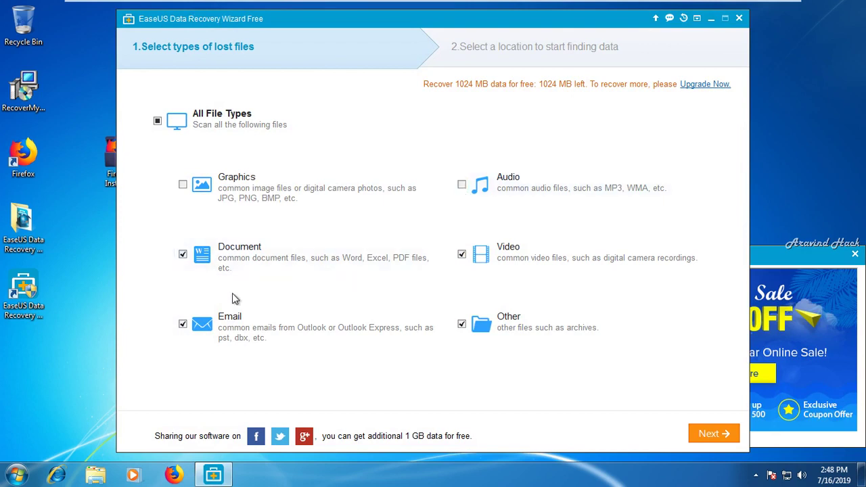
pyautogui.click(182, 324)
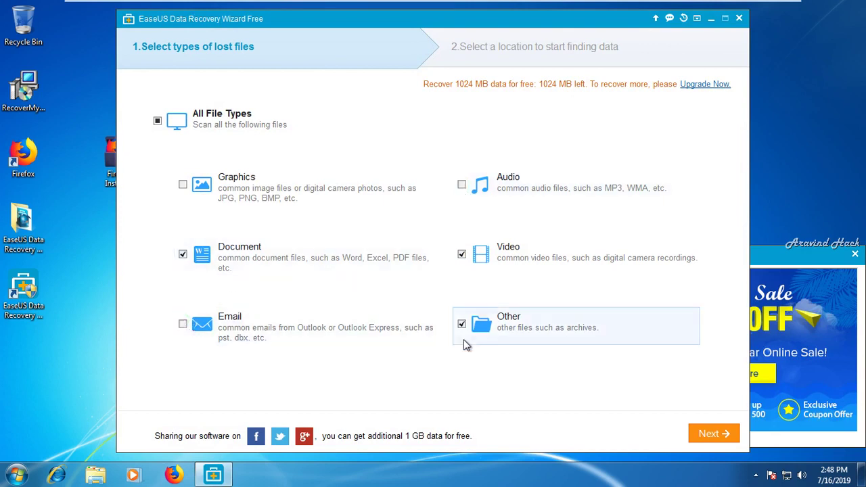
pyautogui.click(461, 325)
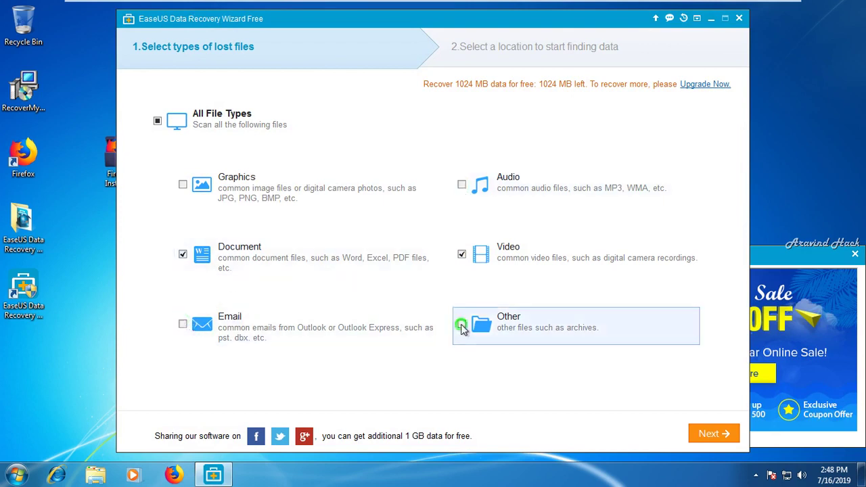
pyautogui.click(463, 256)
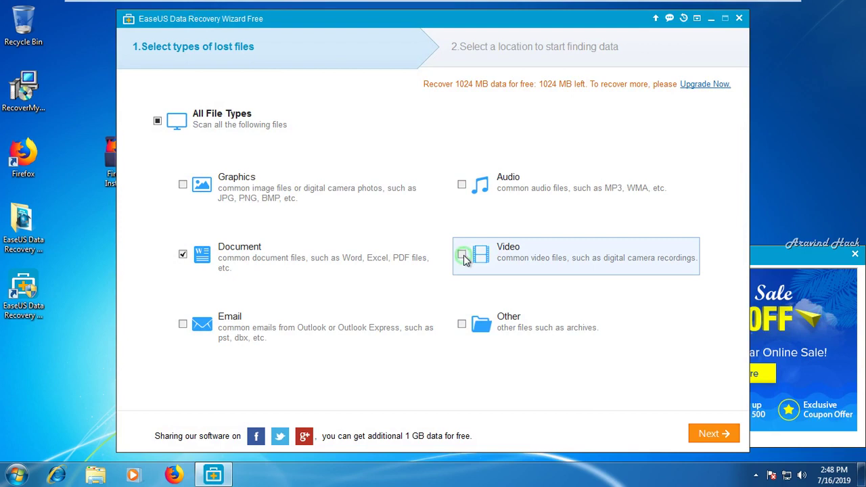
# Start scanning the ESD-ISO (E:) drive for lost documents and close the promotional pop-up.
pyautogui.click(693, 440)
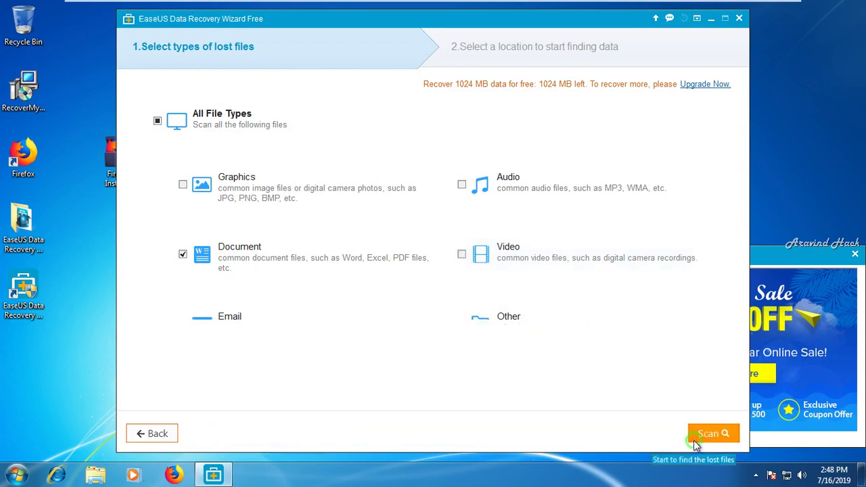
pyautogui.click(426, 192)
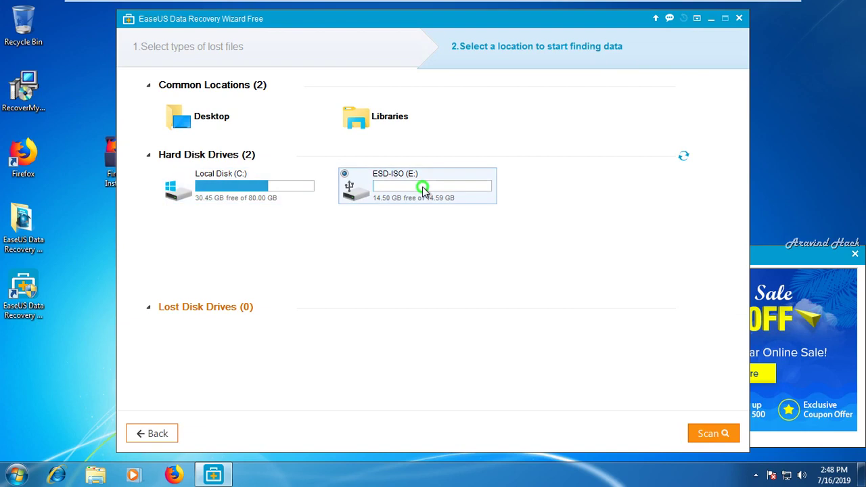
pyautogui.click(714, 434)
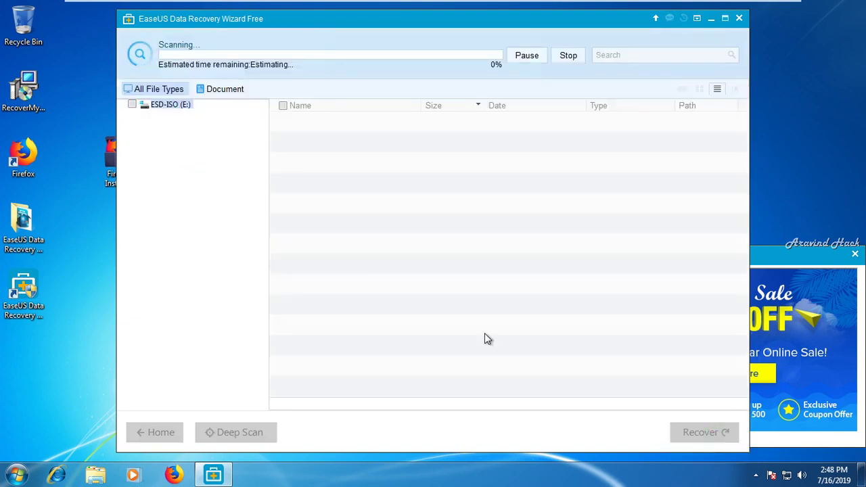
pyautogui.click(854, 254)
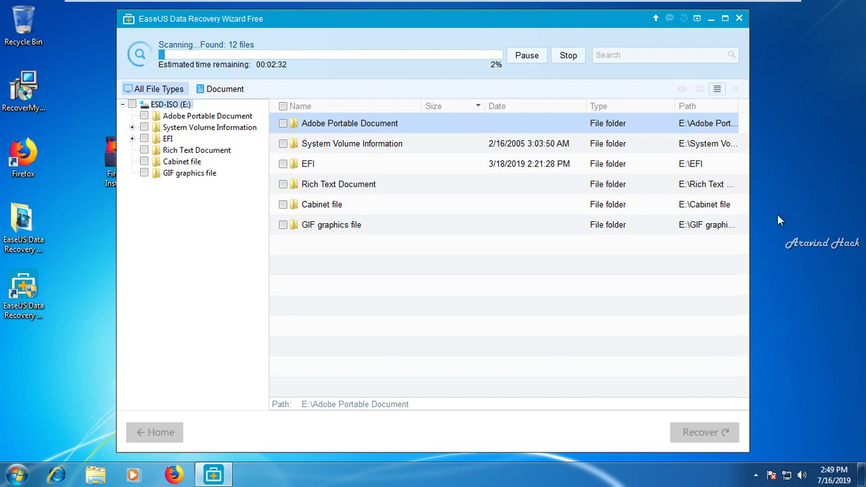
# Maximize the recovery window and sort the found folders by name in descending order.
pyautogui.click(724, 19)
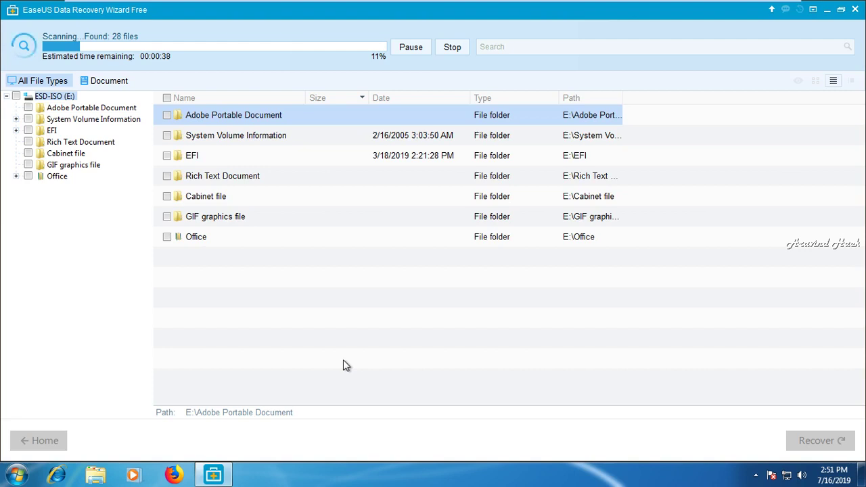
pyautogui.click(256, 120)
pyautogui.click(166, 98)
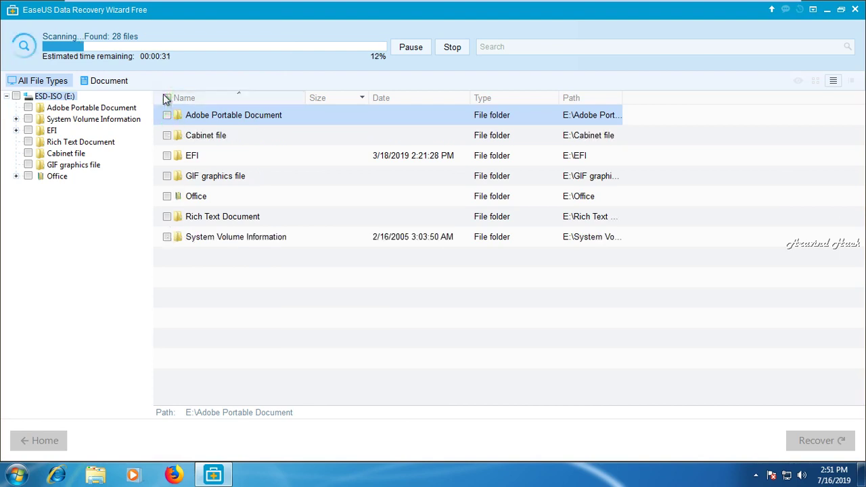
pyautogui.click(166, 99)
pyautogui.moveTo(743, 6)
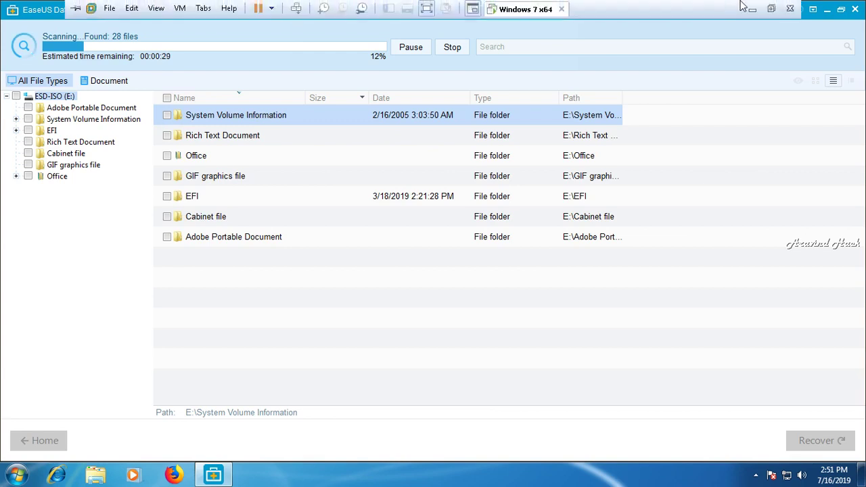
pyautogui.click(751, 8)
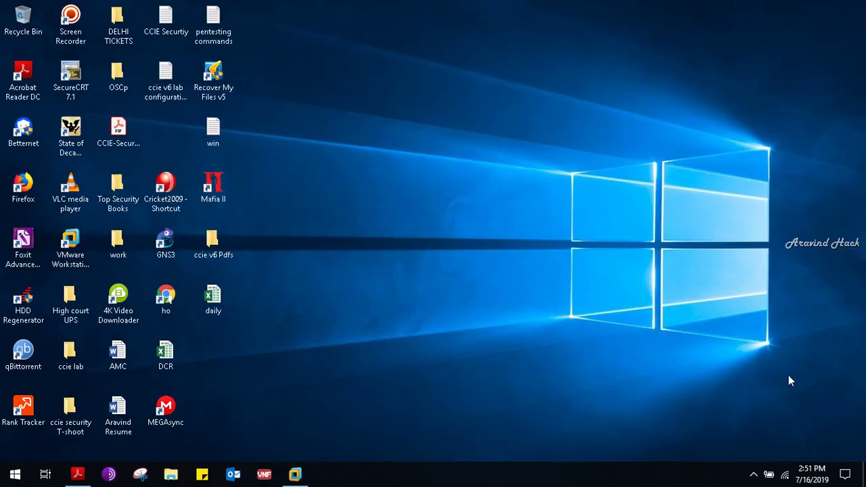
pyautogui.click(754, 473)
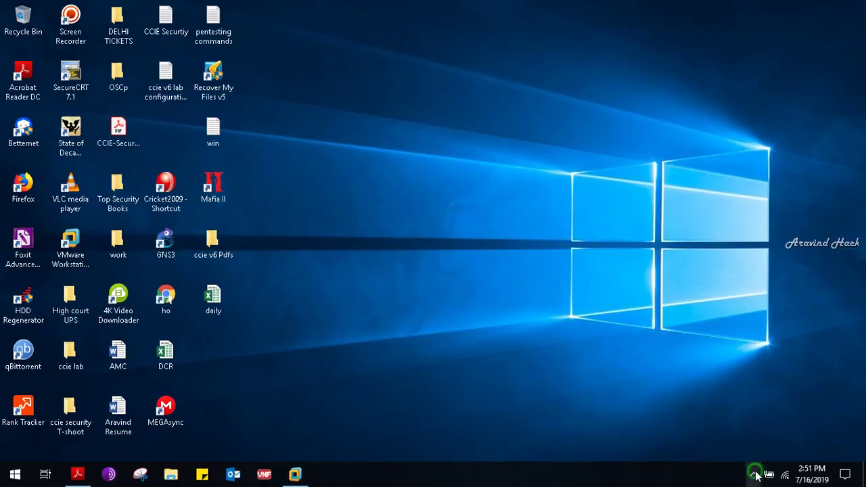
pyautogui.click(742, 425)
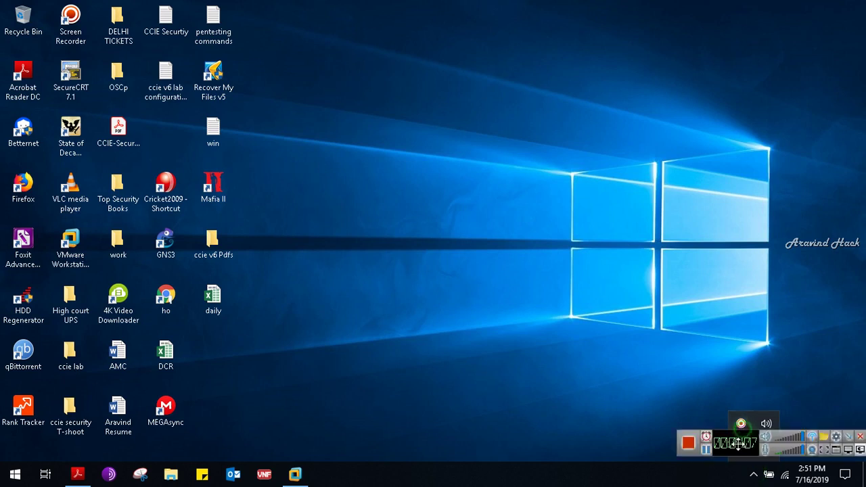
pyautogui.click(706, 451)
pyautogui.click(848, 436)
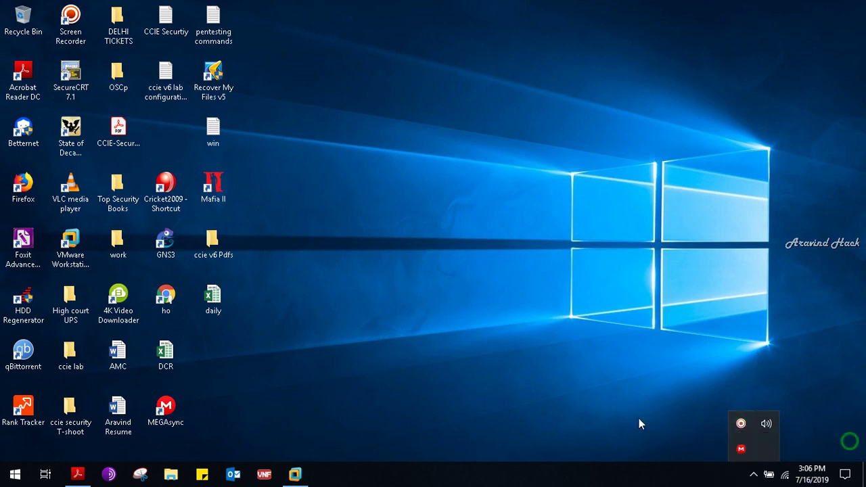
pyautogui.click(298, 475)
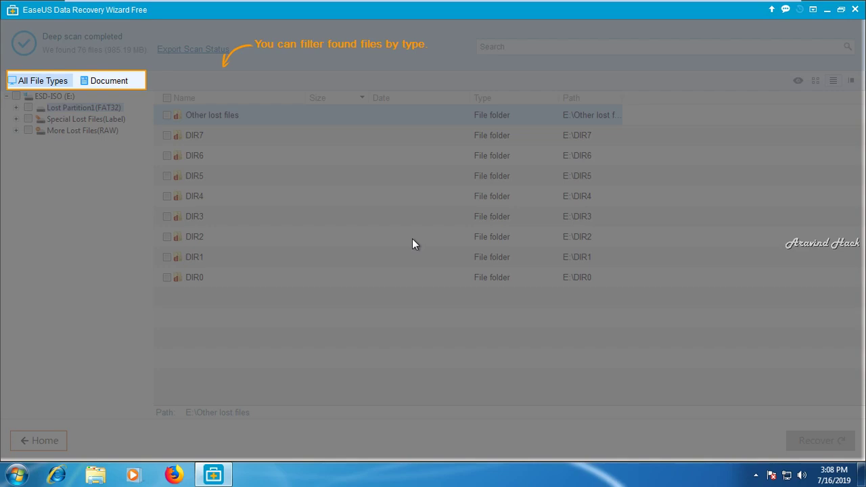
# Dismiss the filter tip, expand Lost Partition1(FAT32) and mark its whole Other lost files folder for recovery.
pyautogui.click(38, 82)
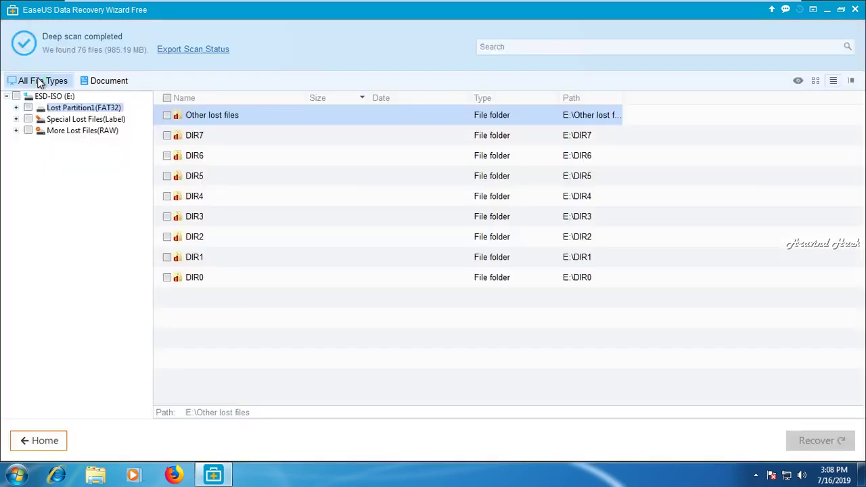
pyautogui.click(16, 107)
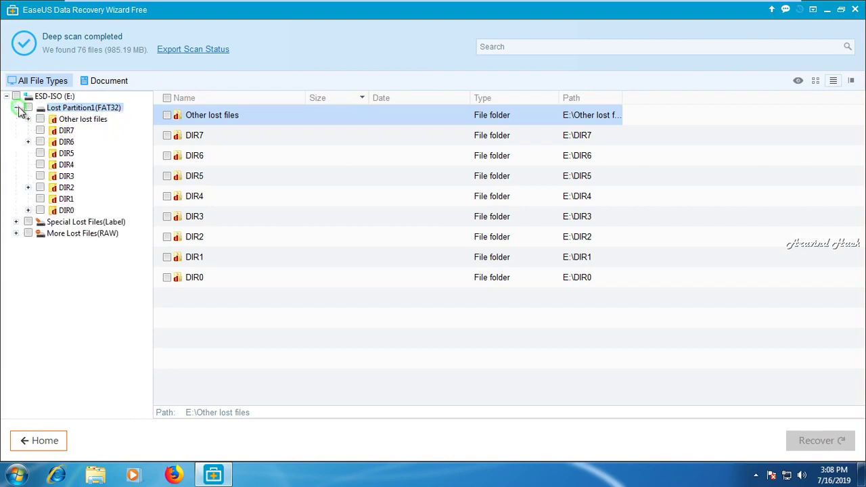
pyautogui.click(61, 119)
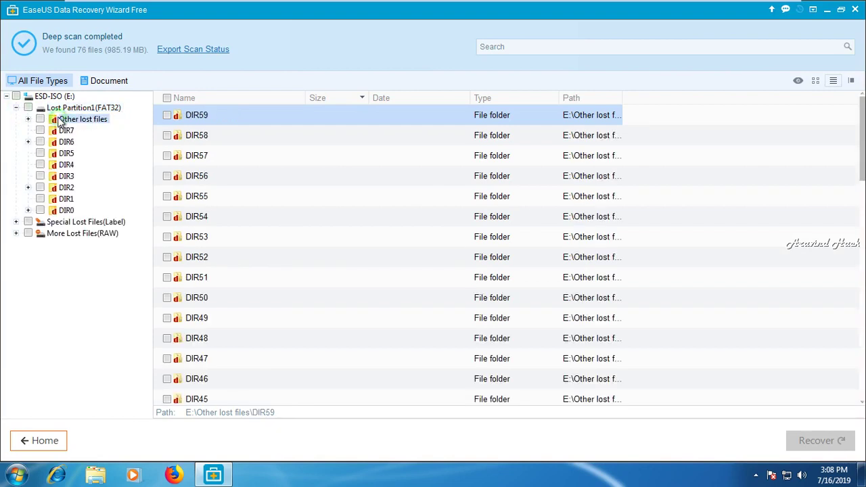
pyautogui.doubleClick(201, 118)
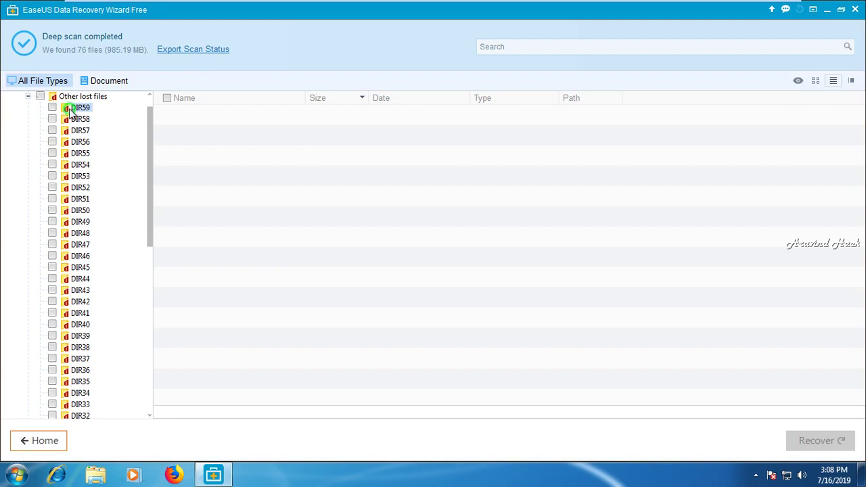
pyautogui.click(40, 96)
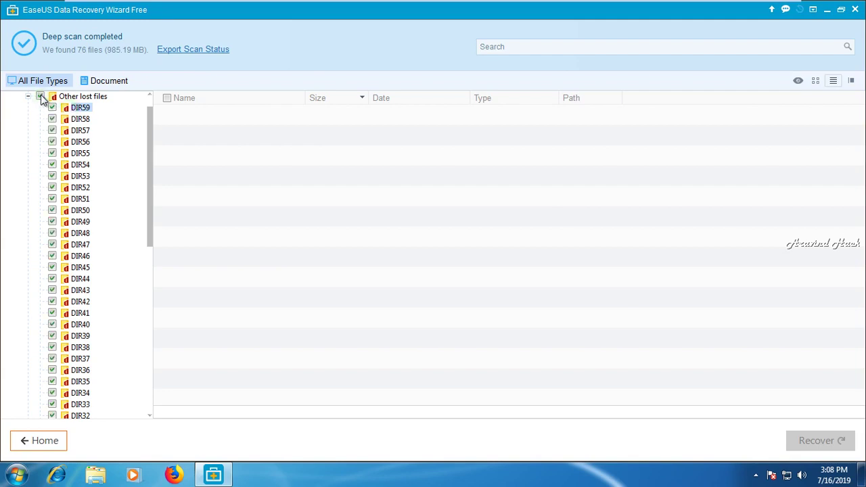
pyautogui.click(29, 97)
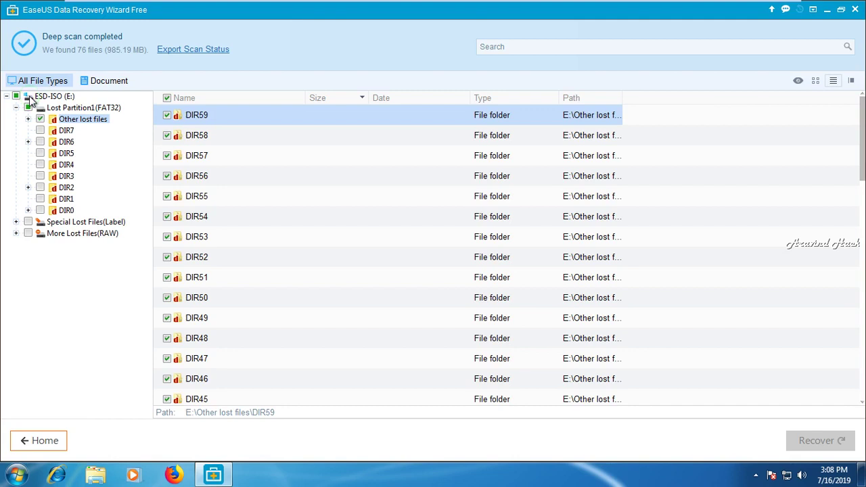
# Browse Special Lost Files(Label) through Office and Word to the Lenovo folder, and widen the Path column to read the document's path.
pyautogui.click(16, 222)
pyautogui.click(63, 236)
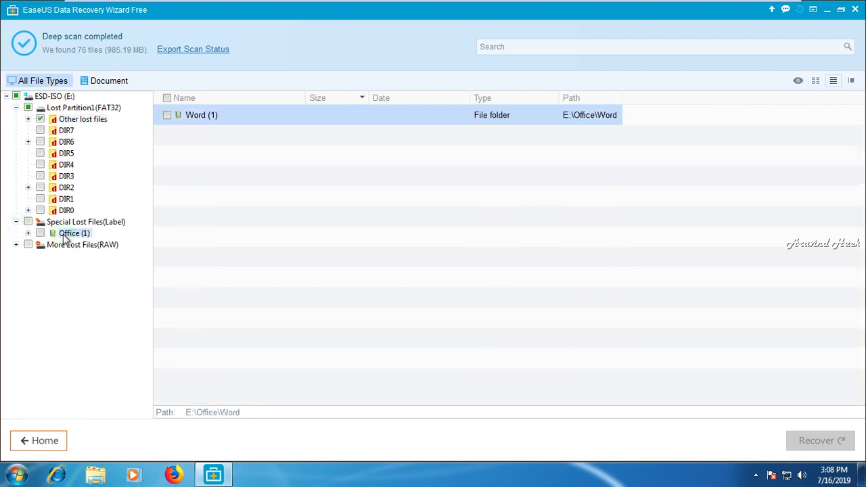
pyautogui.doubleClick(233, 118)
pyautogui.doubleClick(233, 118)
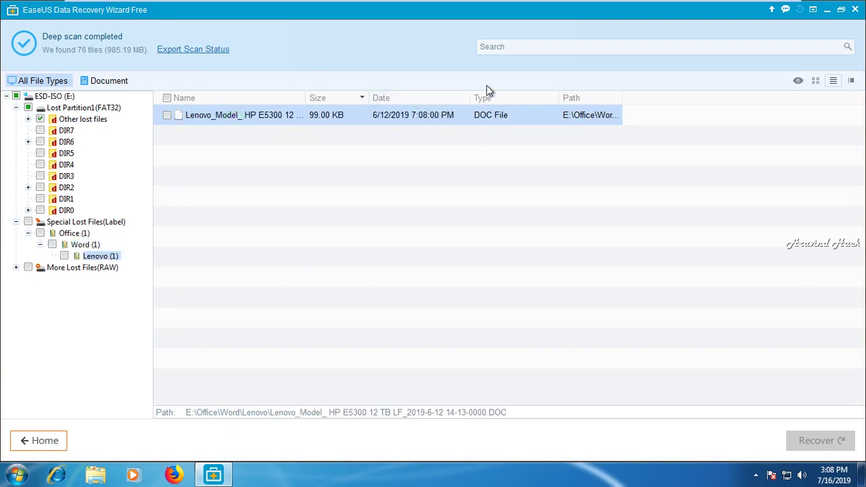
pyautogui.moveTo(620, 97); pyautogui.dragTo(779, 101)
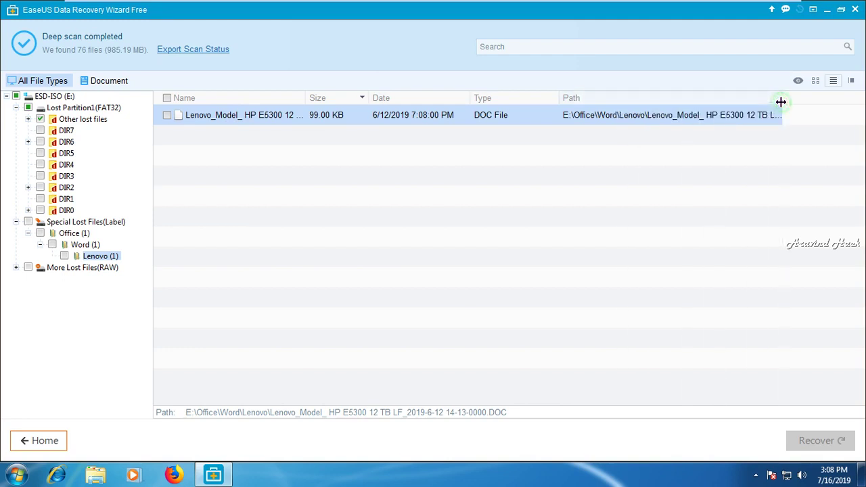
# Expand More Lost Files(RAW) and examine the PDF files in its Adobe Portable Document folder.
pyautogui.click(16, 267)
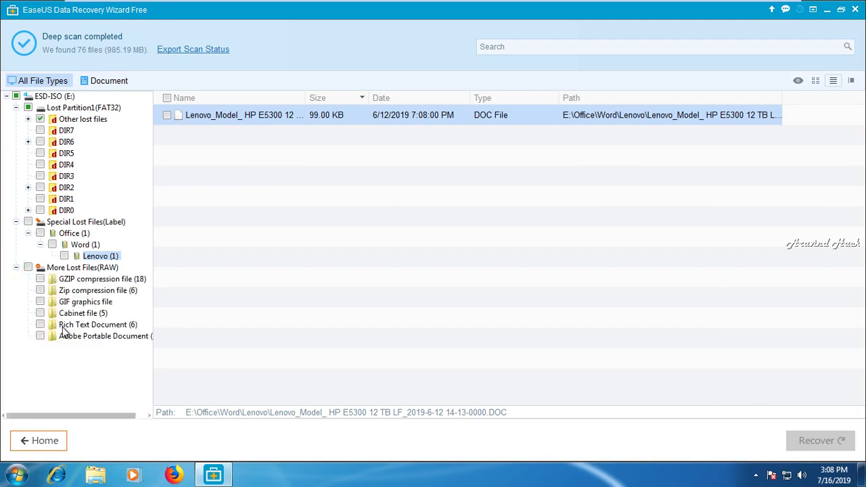
pyautogui.click(75, 339)
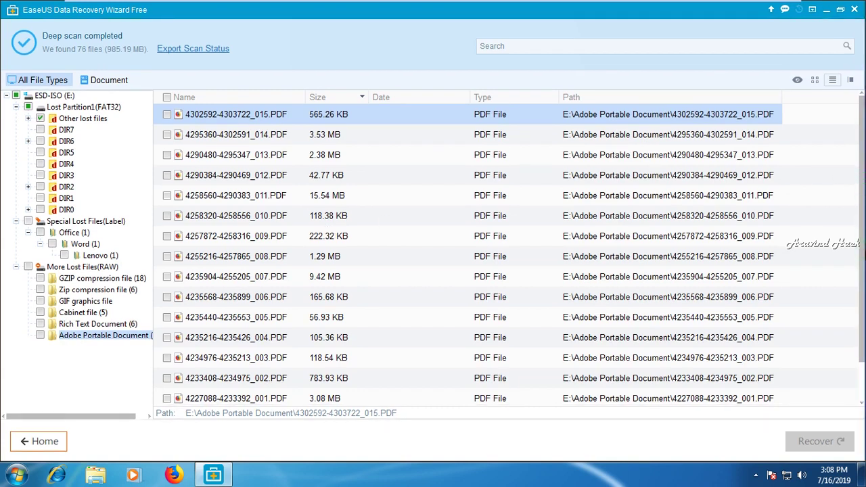
pyautogui.moveTo(865, 273); pyautogui.dragTo(863, 278)
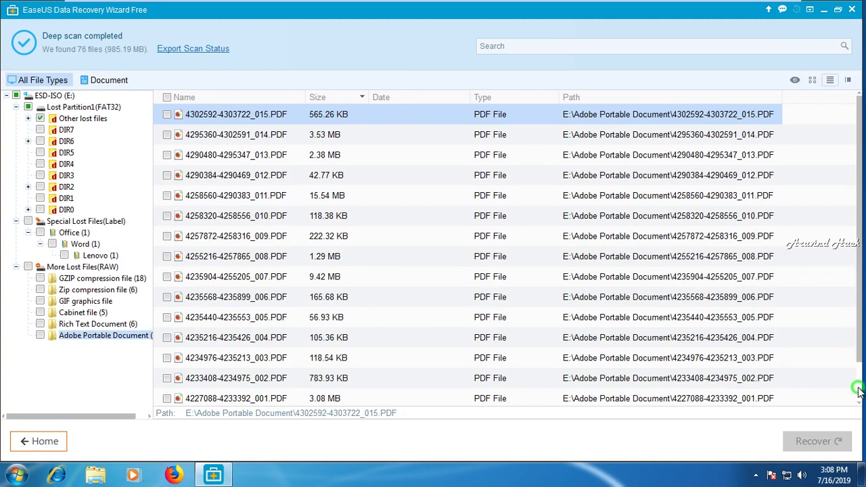
pyautogui.click(372, 357)
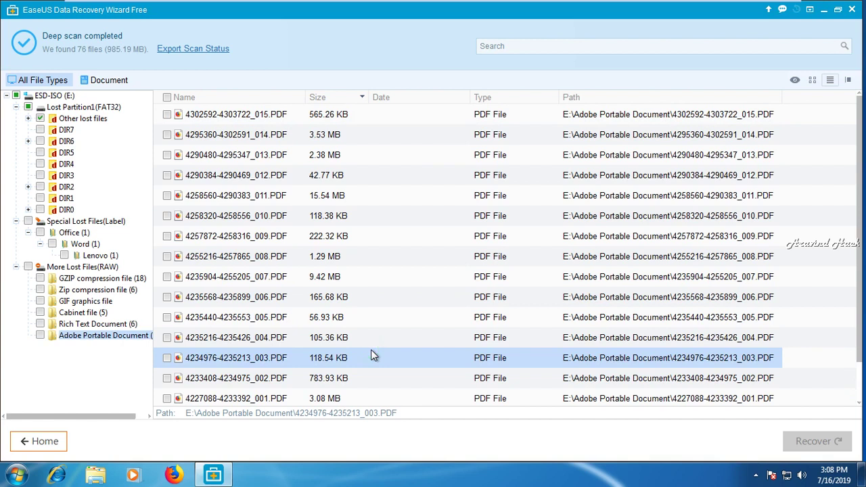
pyautogui.press('Down')
pyautogui.press('Down')
pyautogui.press('Down')
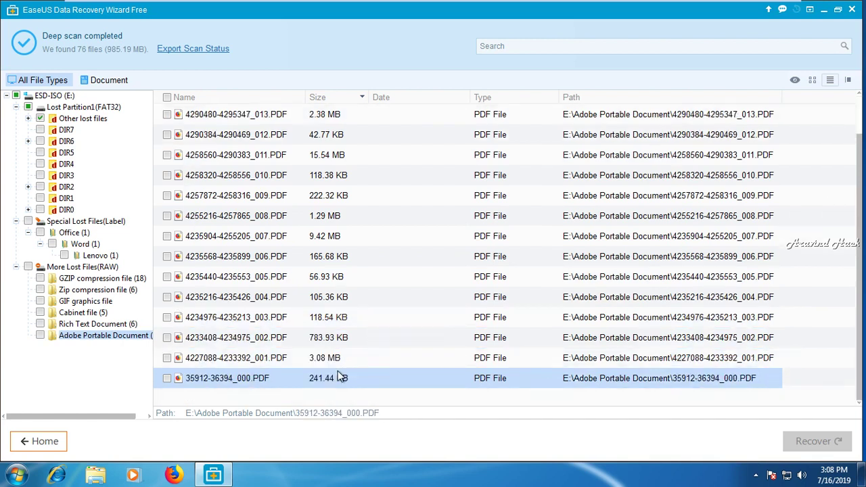
pyautogui.doubleClick(336, 374)
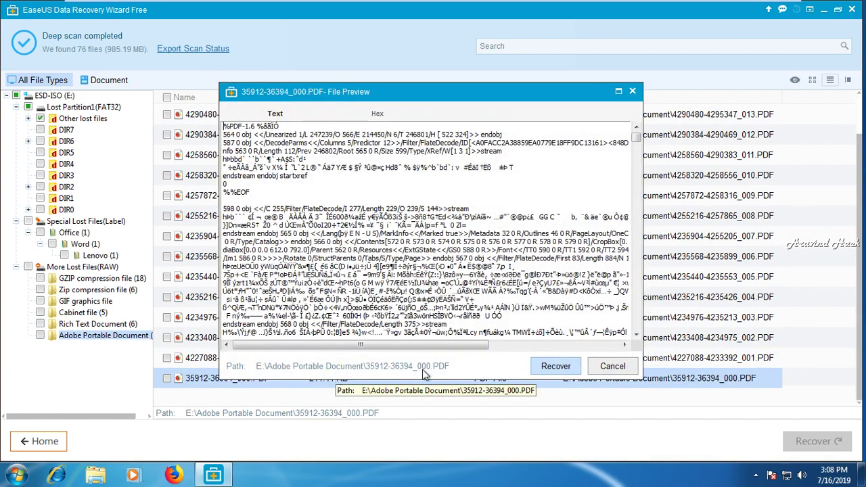
pyautogui.click(566, 368)
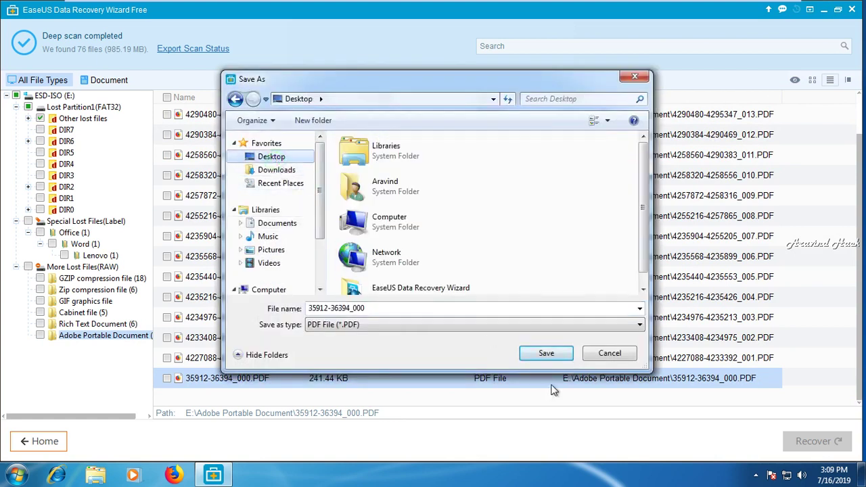
pyautogui.click(561, 355)
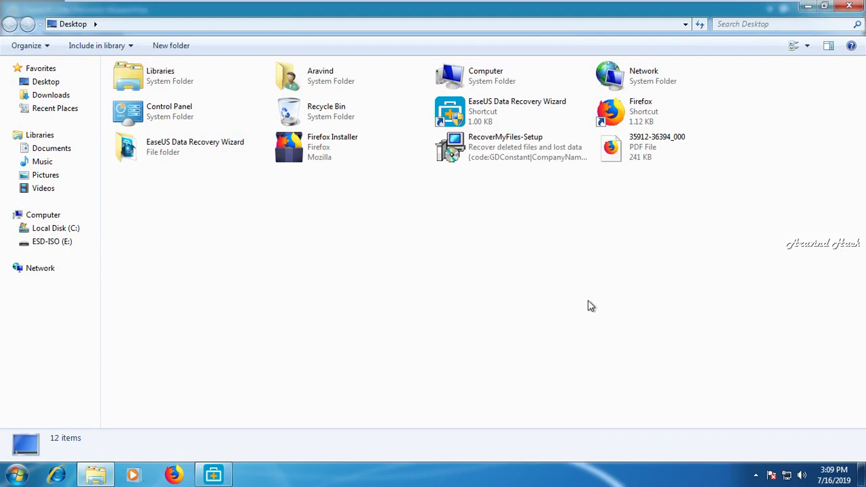
pyautogui.doubleClick(639, 161)
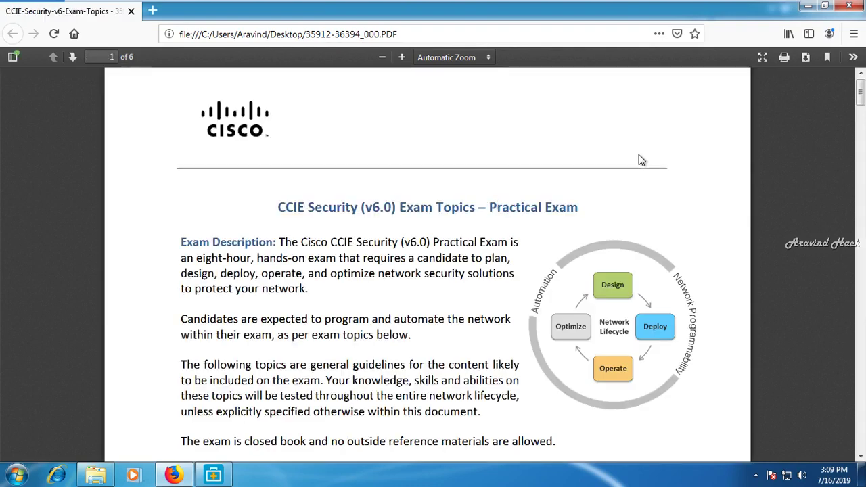
pyautogui.moveTo(861, 107); pyautogui.dragTo(862, 449)
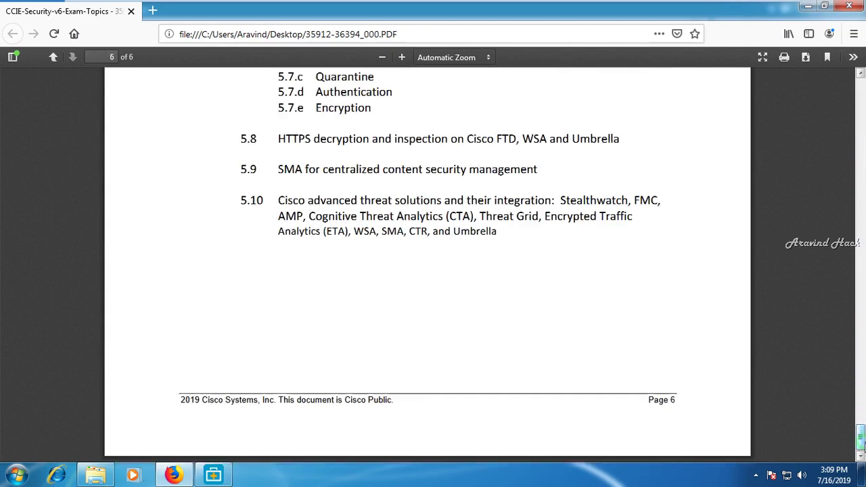
pyautogui.click(849, 6)
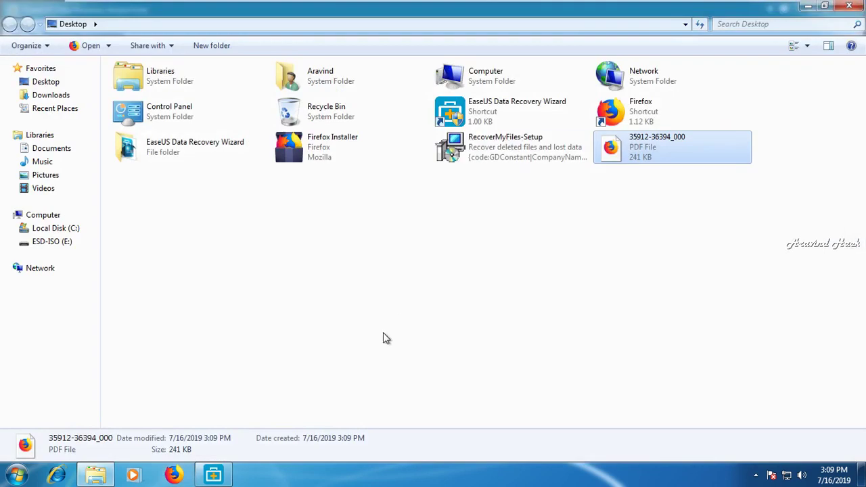
# Switch back to EaseUS Data Recovery Wizard, dismiss the recovery completion message and close the Data Security Tips with "Don't show this again" enabled.
pyautogui.click(222, 472)
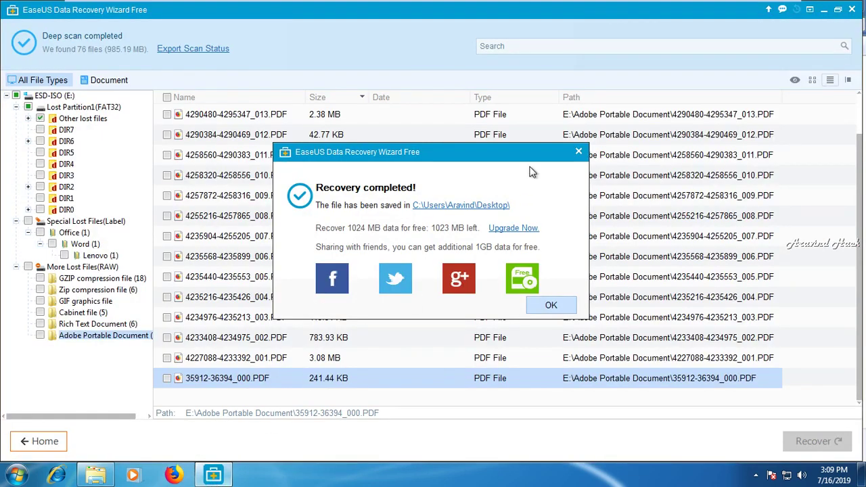
pyautogui.click(578, 153)
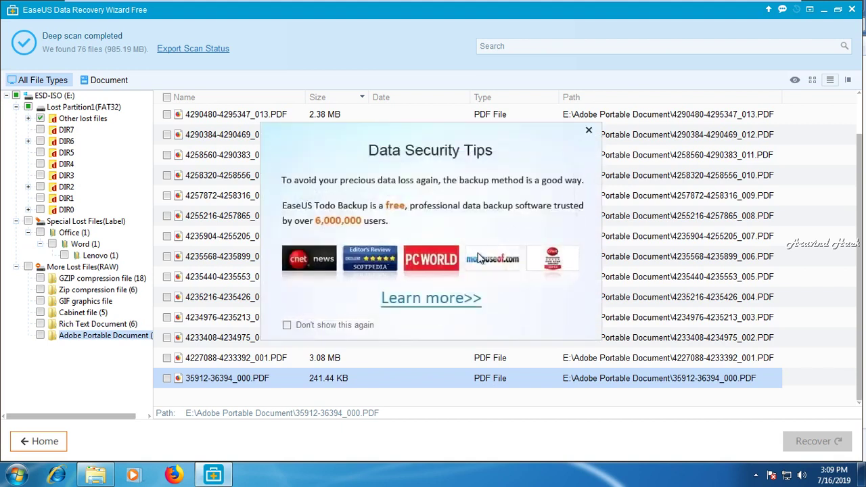
pyautogui.click(345, 322)
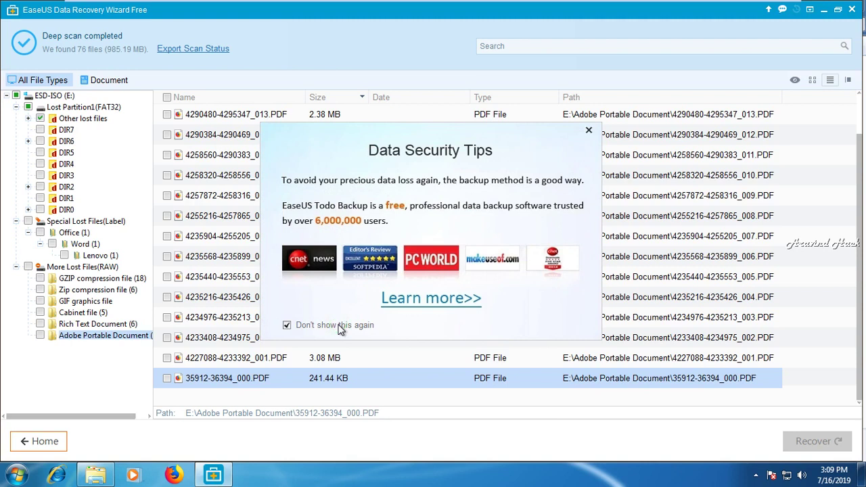
pyautogui.click(589, 130)
pyautogui.click(377, 140)
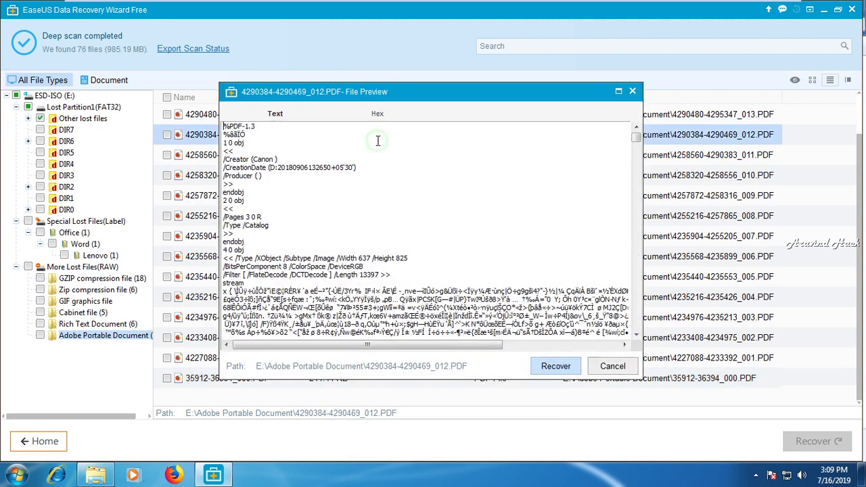
pyautogui.click(568, 372)
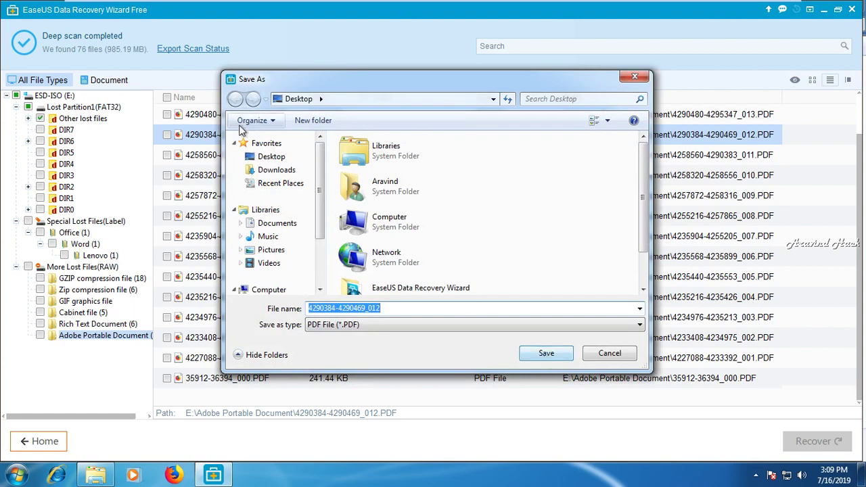
pyautogui.click(252, 157)
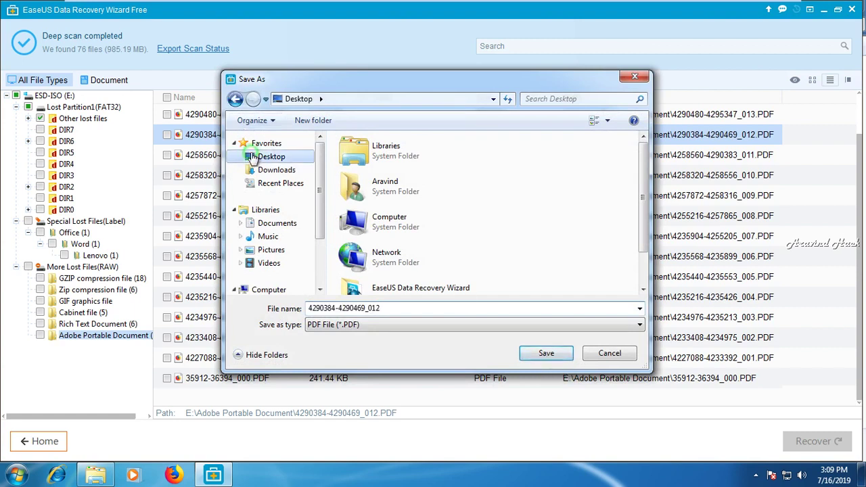
pyautogui.click(550, 353)
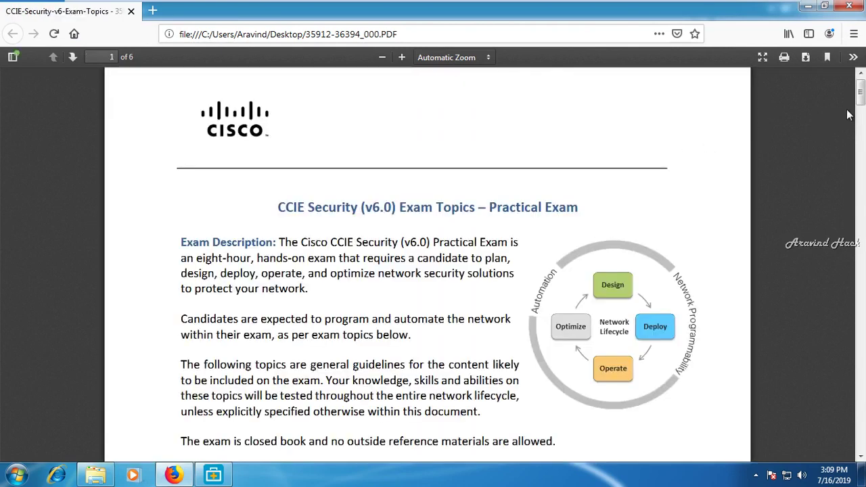
# Close the recovered PDF in Firefox, return to EaseUS Data Recovery Wizard and dismiss the recovery completion message.
pyautogui.click(861, 5)
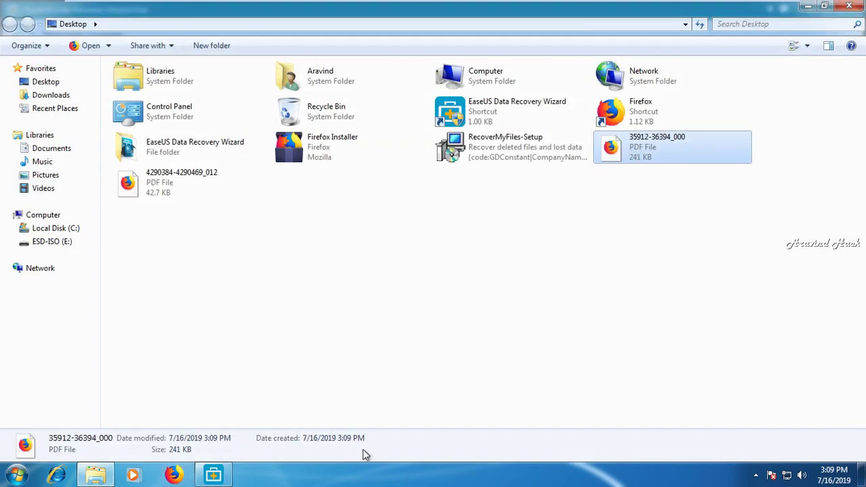
pyautogui.click(212, 477)
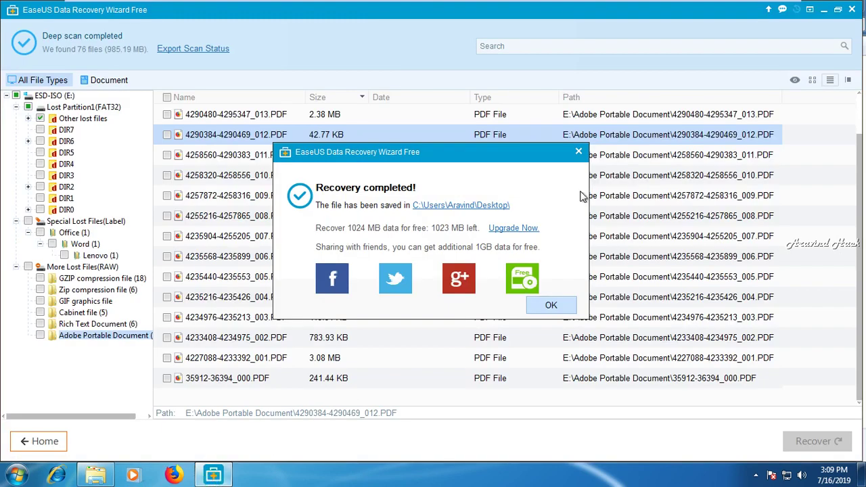
pyautogui.click(579, 153)
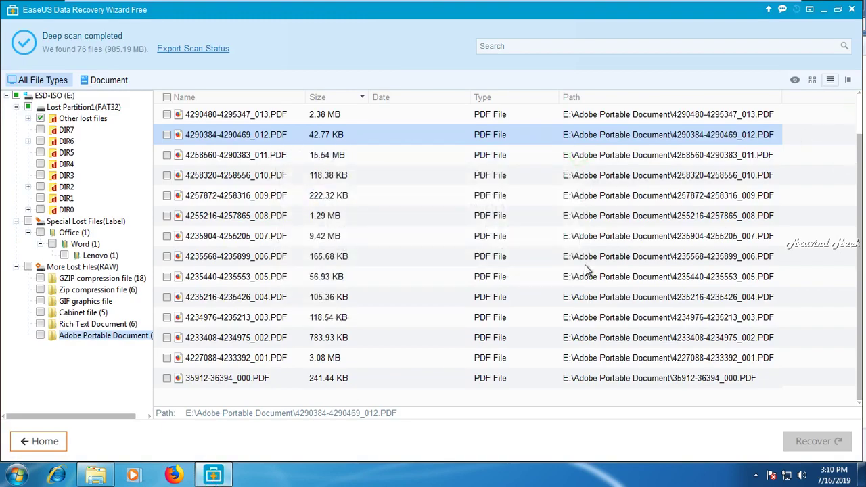
# Examine the Rich Text Document, Cabinet file, GIF graphics file, Zip compression file and GZIP compression file folders under More Lost Files(RAW).
pyautogui.click(65, 325)
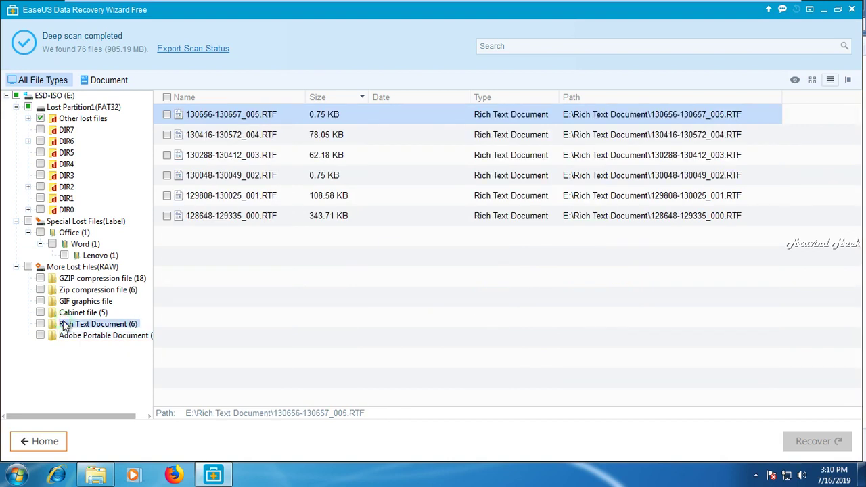
pyautogui.click(73, 313)
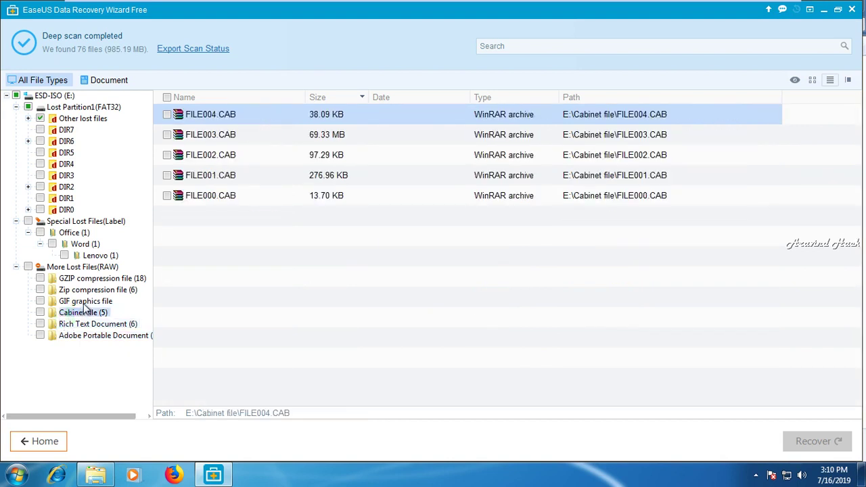
pyautogui.click(84, 303)
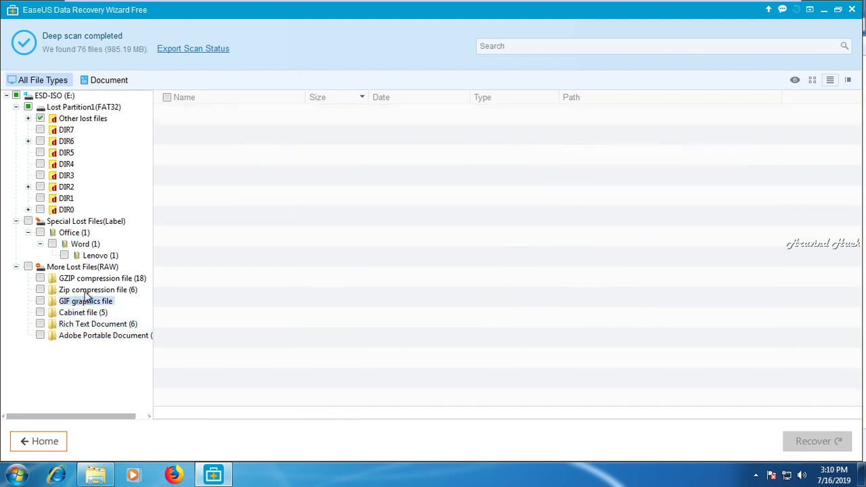
pyautogui.click(88, 291)
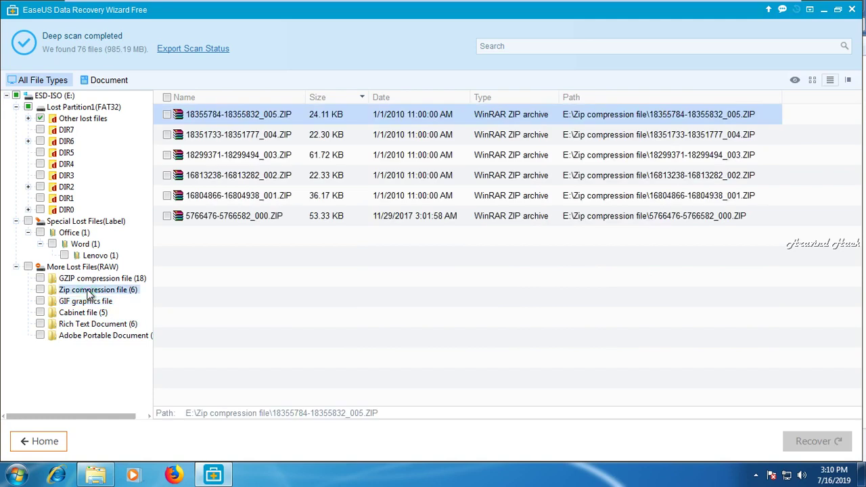
pyautogui.click(87, 279)
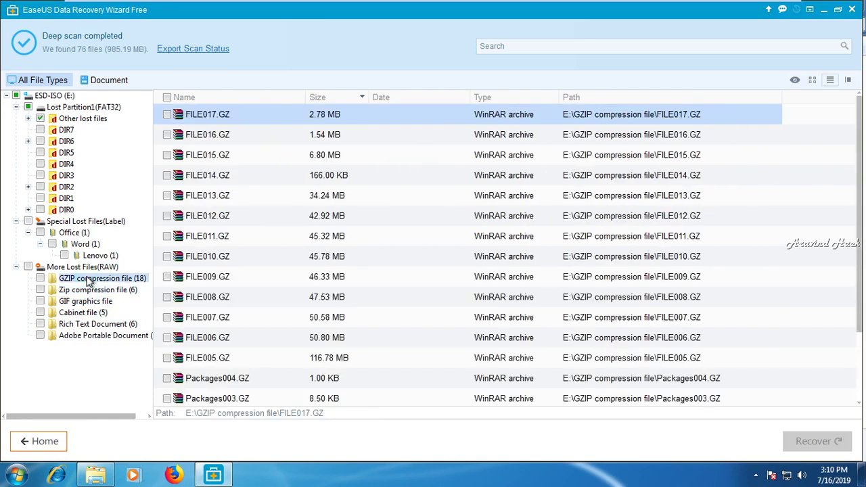
pyautogui.click(857, 300)
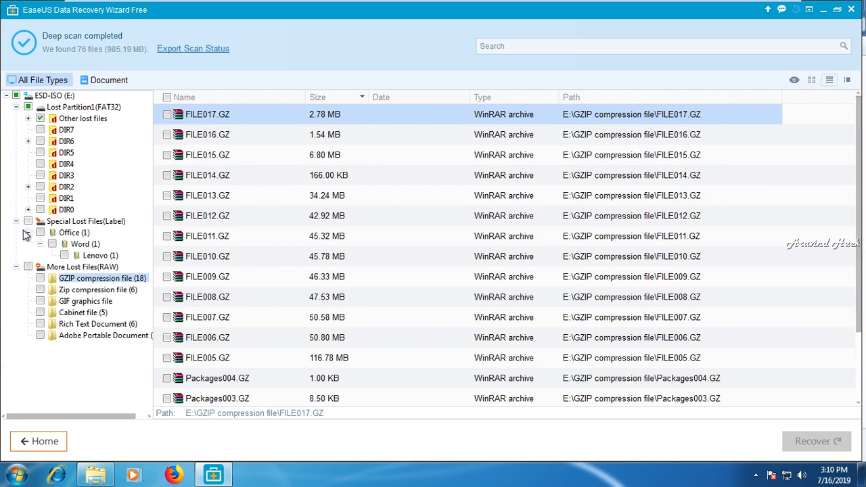
# Collapse the More Lost Files(RAW), Special Lost Files(Label) and Lost Partition1(FAT32) branches of the folder tree.
pyautogui.click(15, 266)
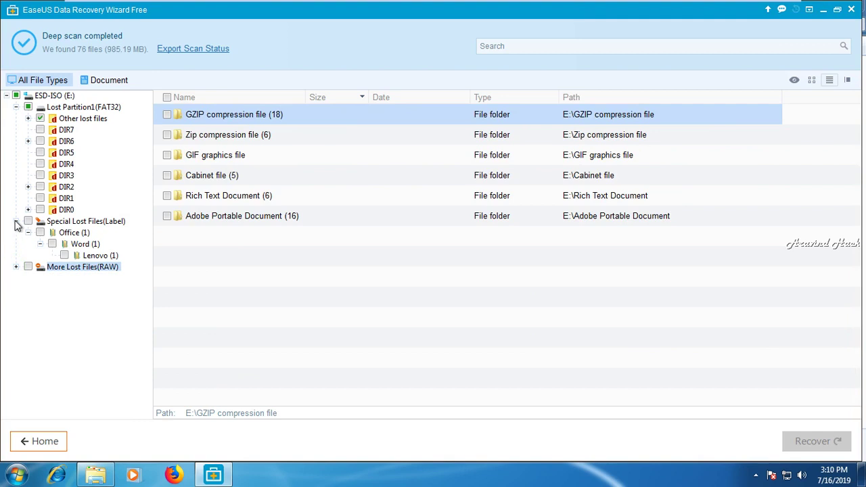
pyautogui.click(16, 222)
pyautogui.click(16, 107)
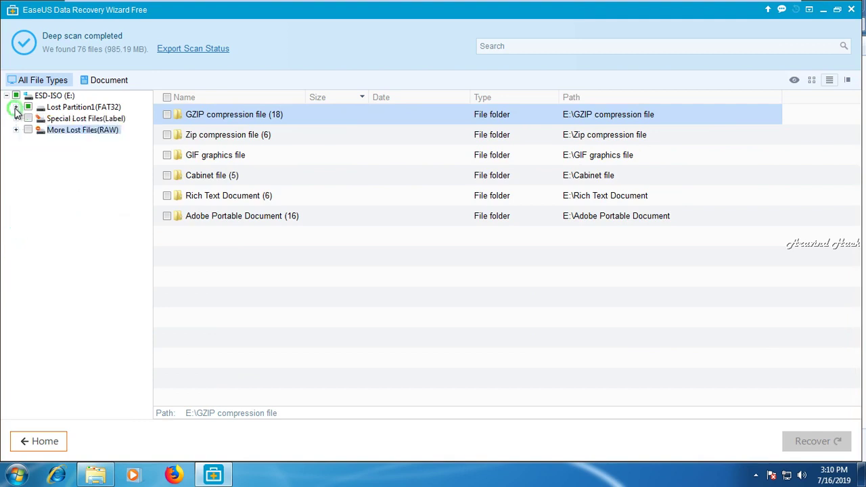
# Filter the results to documents and examine DIR5, DIR4, DIR0 with its BIONIC and MAIN folders, Special Lost Files(Label) and More Lost Files(RAW).
pyautogui.click(103, 79)
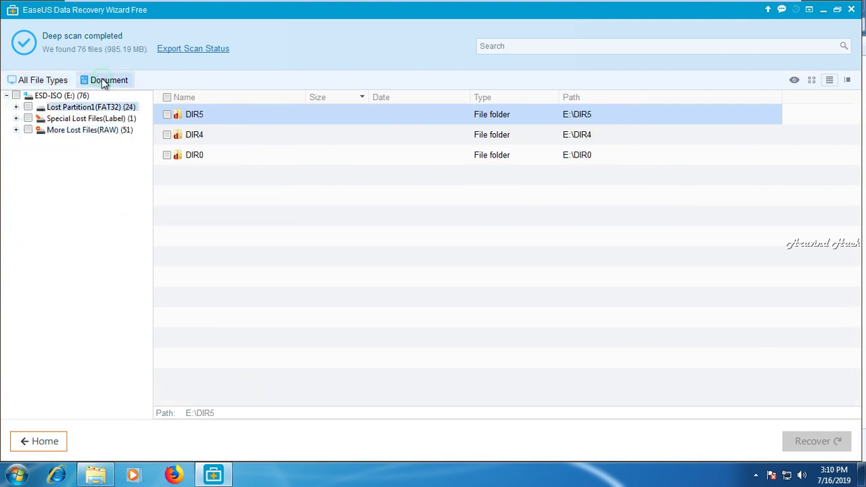
pyautogui.doubleClick(192, 115)
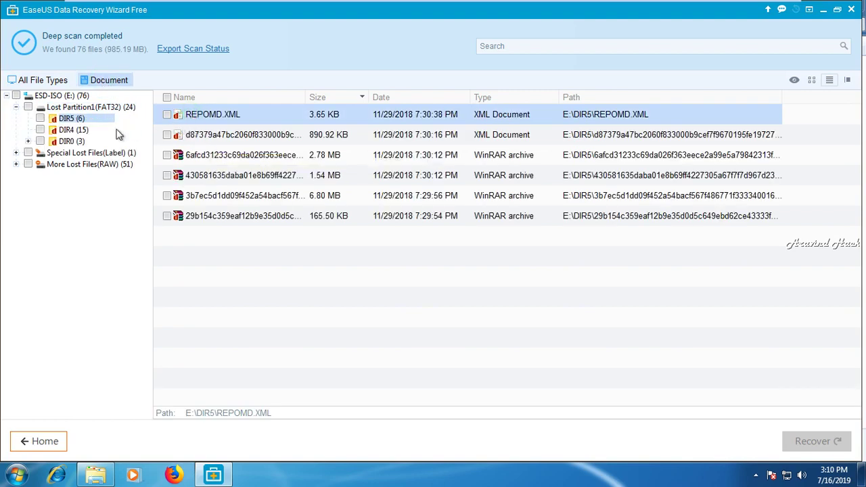
pyautogui.click(74, 131)
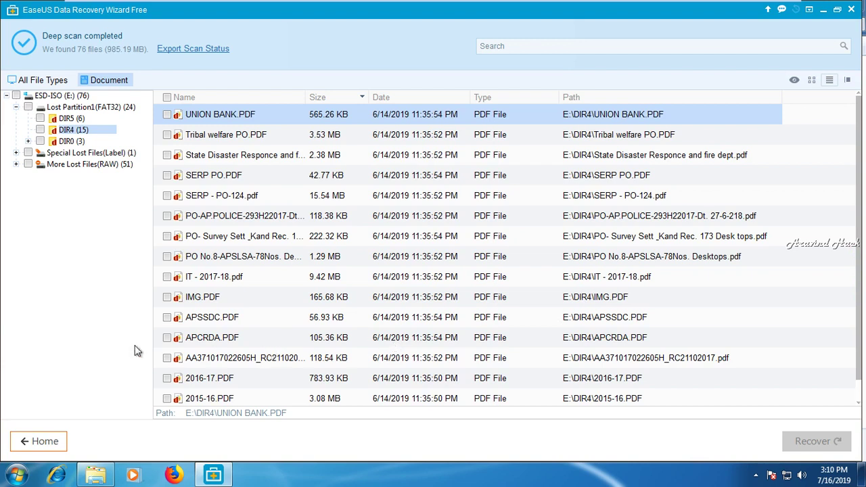
pyautogui.click(76, 142)
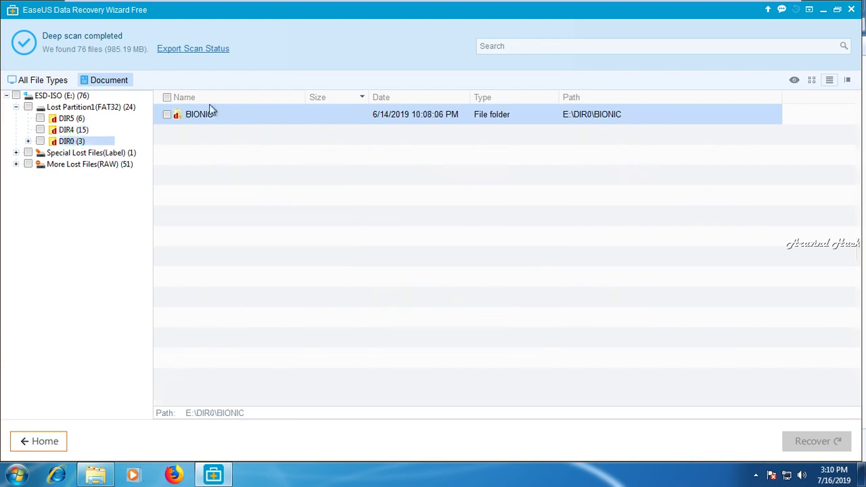
pyautogui.doubleClick(220, 119)
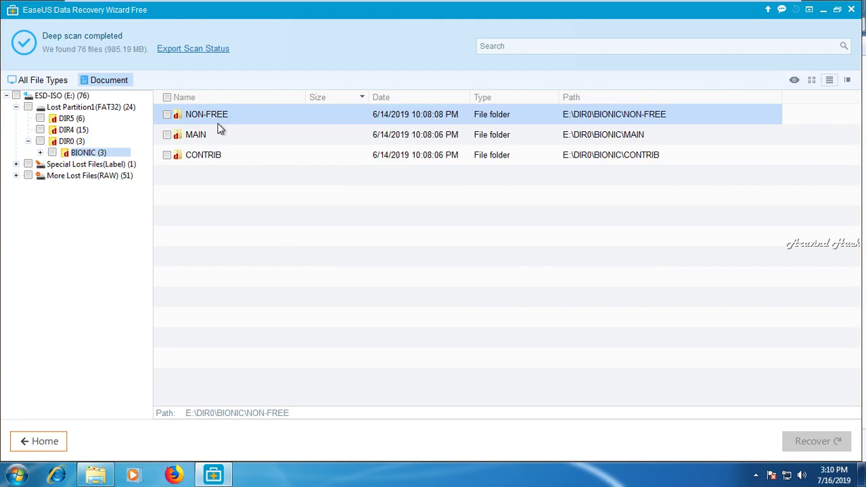
pyautogui.doubleClick(222, 142)
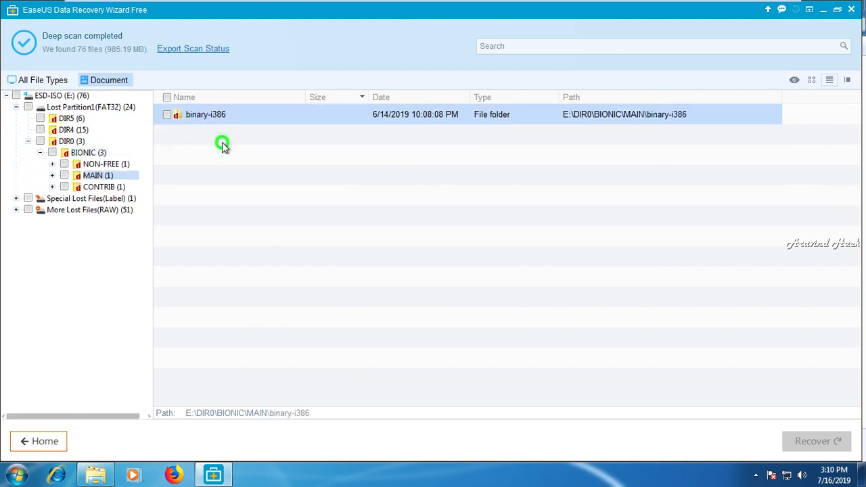
pyautogui.click(97, 198)
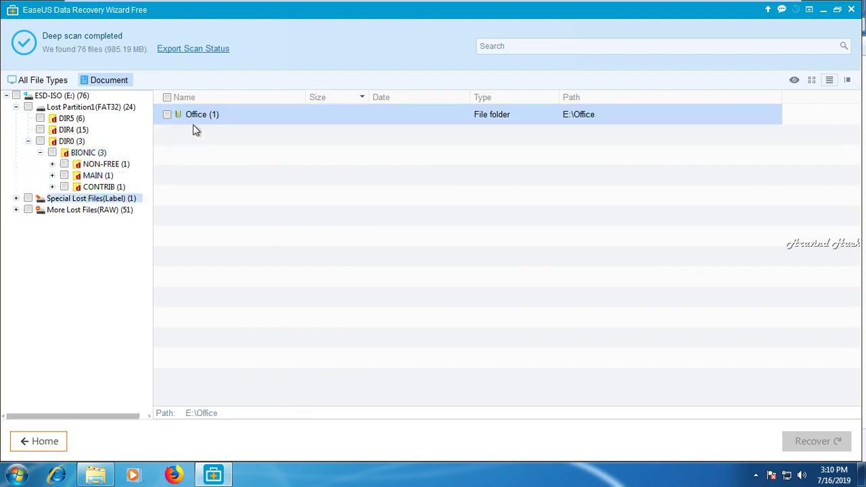
pyautogui.click(110, 210)
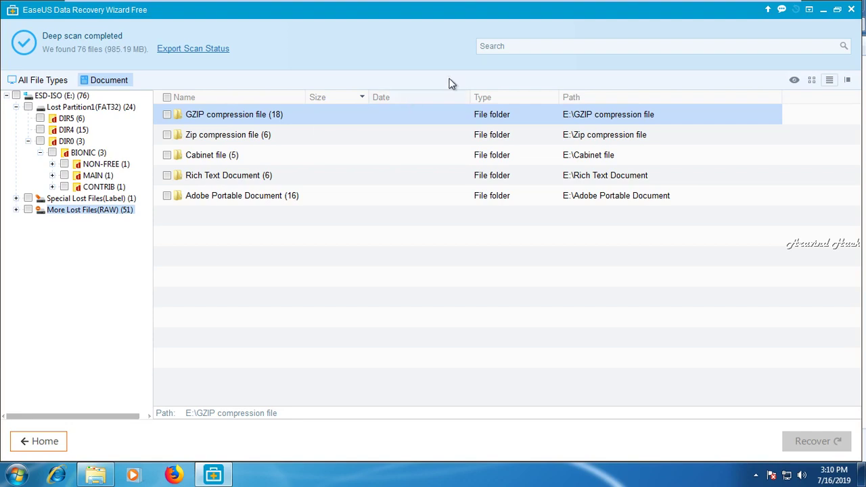
# Close the recovery wizard without saving the scan status, and close the Desktop folder window.
pyautogui.click(851, 9)
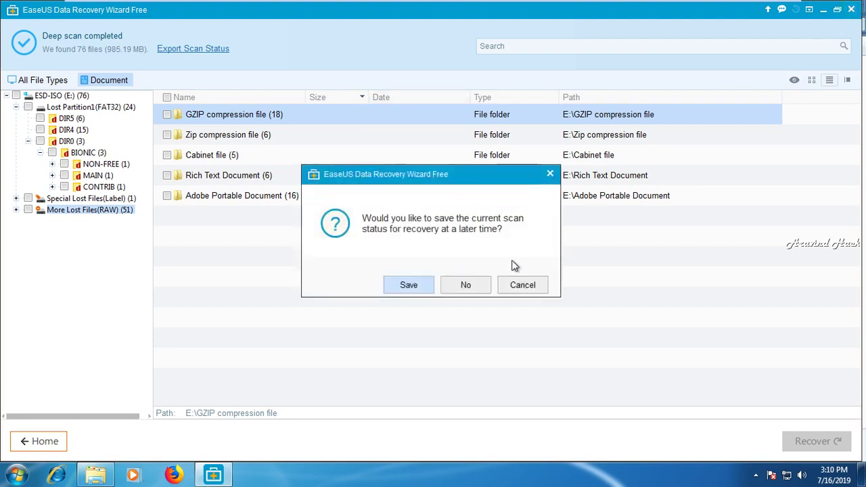
pyautogui.click(473, 287)
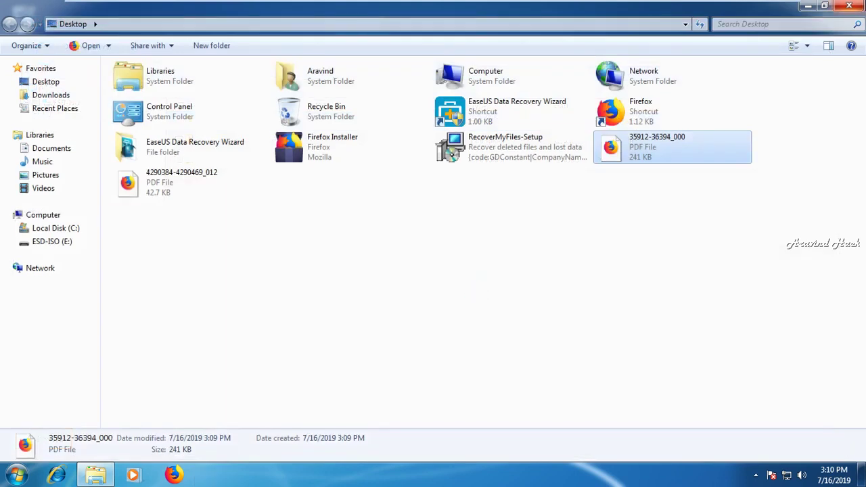
pyautogui.click(849, 5)
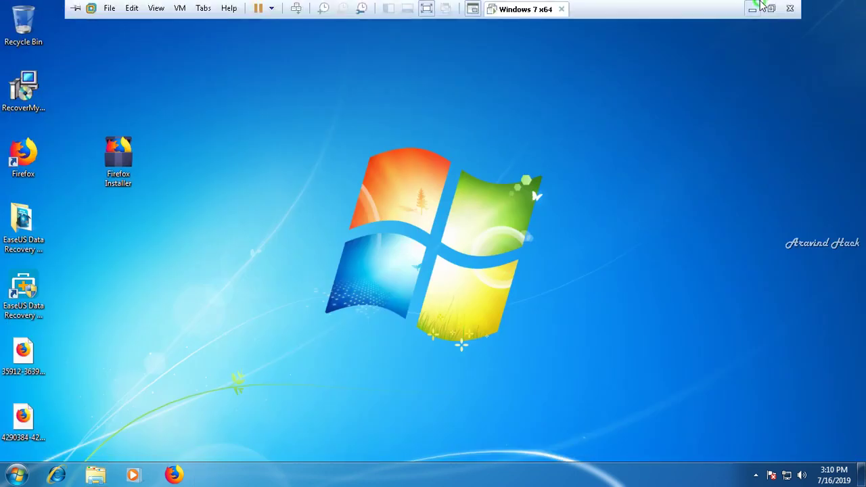
# Minimize the Windows 7 x64 virtual machine and show the hidden tray icons on the host desktop.
pyautogui.click(753, 9)
pyautogui.click(753, 474)
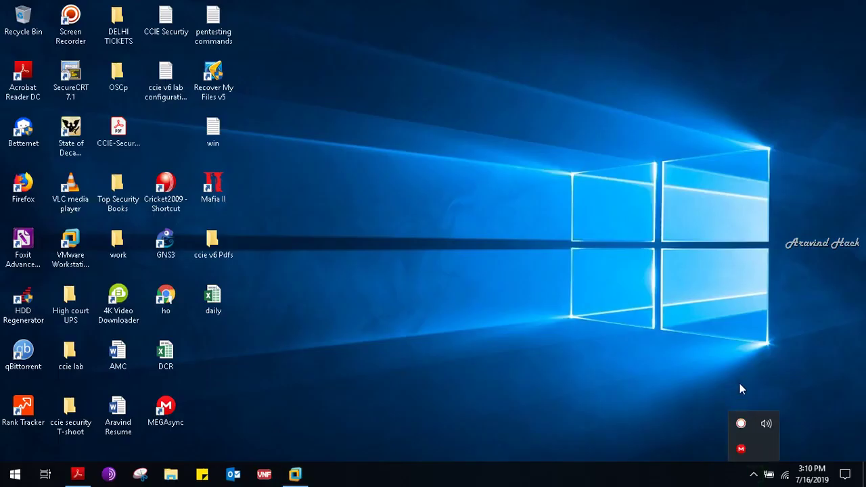